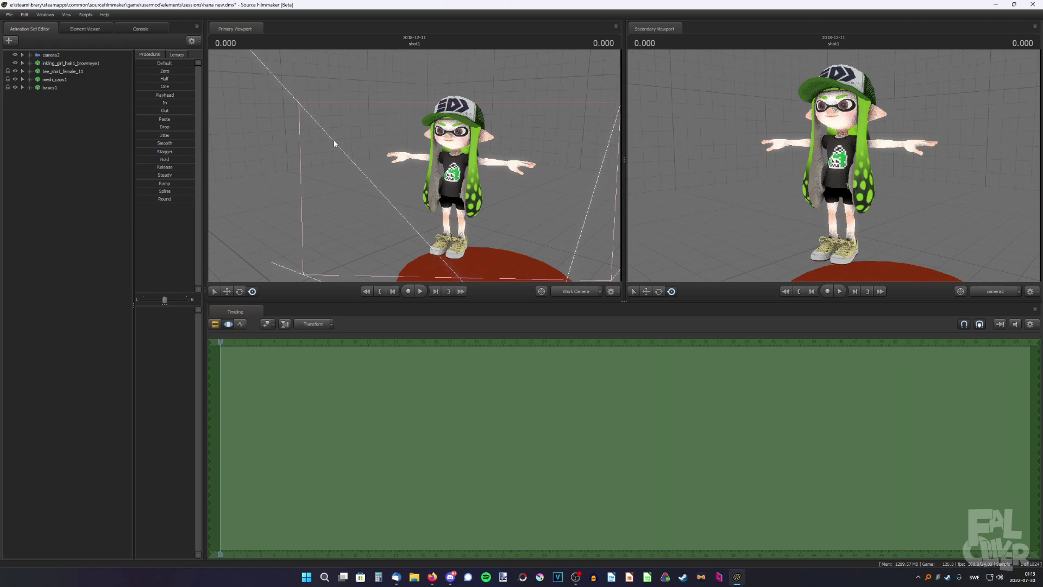
Save the current session as a new file named hana test
{"action": "mouse_move", "coordinate": [343, 151]}
{"action": "left_mouse_down"}
{"action": "mouse_move", "coordinate": [375, 158]}
{"action": "mouse_move", "coordinate": [360, 152]}
{"action": "left_mouse_up"}
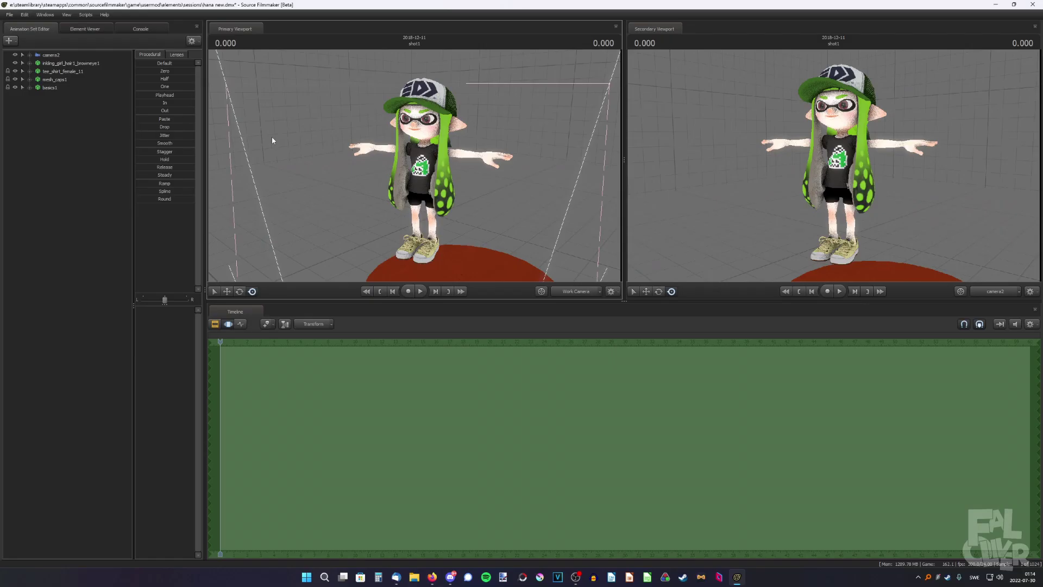
{"action": "left_click_drag", "start_coordinate": [272, 137], "coordinate": [294, 144]}
{"action": "left_click", "coordinate": [9, 14]}
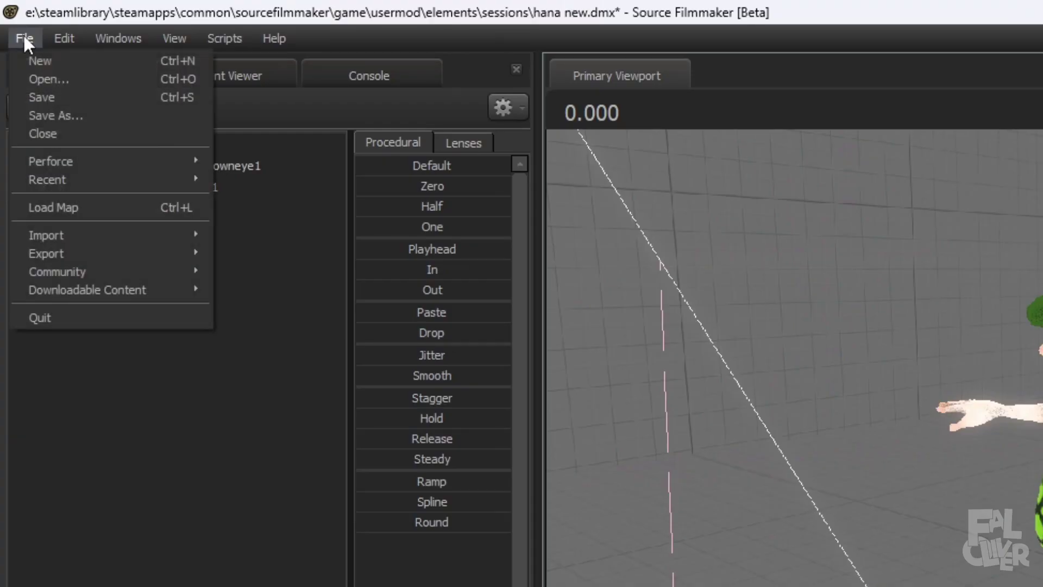
{"action": "left_click", "coordinate": [47, 115]}
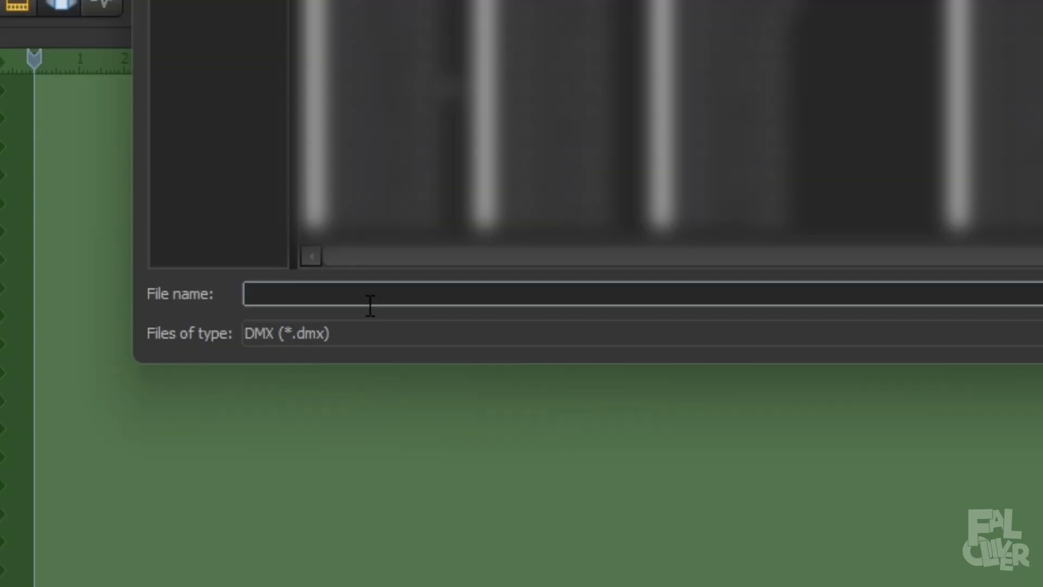
{"action": "type", "text": "hana charac"}
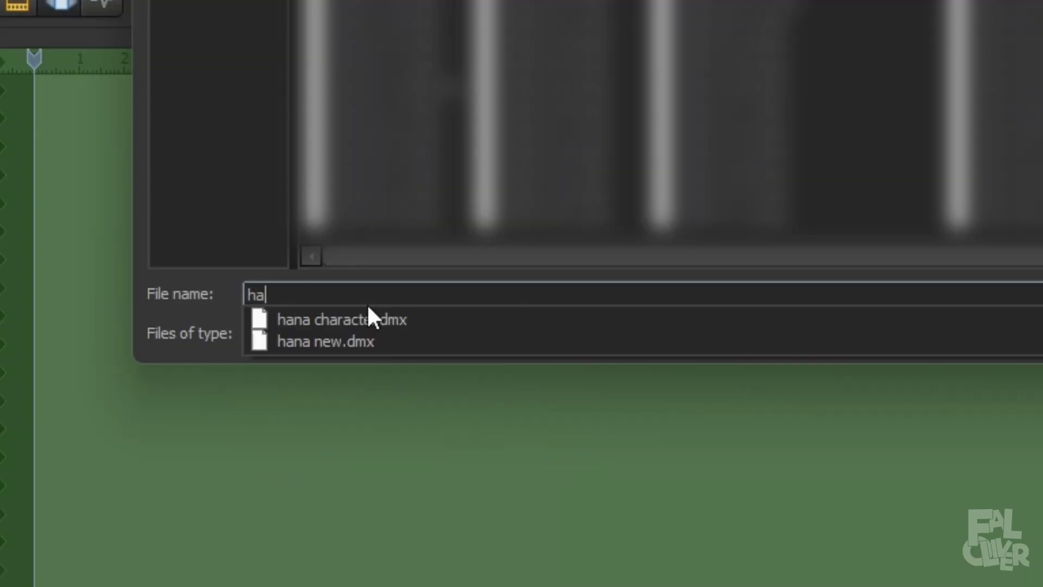
{"action": "key", "text": "BackSpace"}
{"action": "key", "text": "BackSpace"}
{"action": "key", "text": "BackSpace"}
{"action": "key", "text": "BackSpace"}
{"action": "key", "text": "BackSpace"}
{"action": "key", "text": "BackSpace"}
{"action": "type", "text": "test"}
{"action": "key", "text": "Return"}
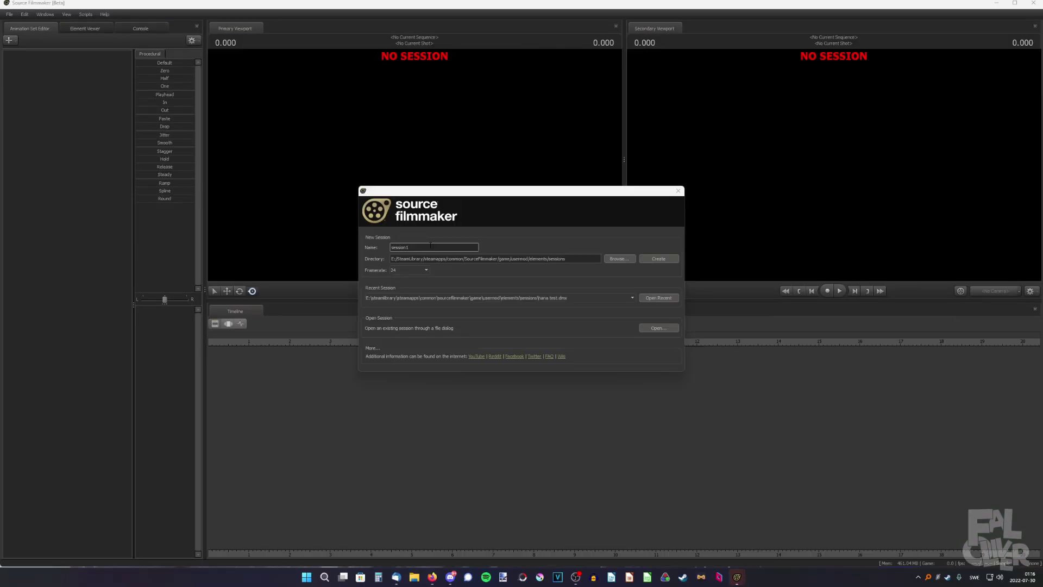
{"action": "double_click", "coordinate": [431, 245]}
{"action": "key", "text": "BackSpace"}
{"action": "type", "text": "adssad"}
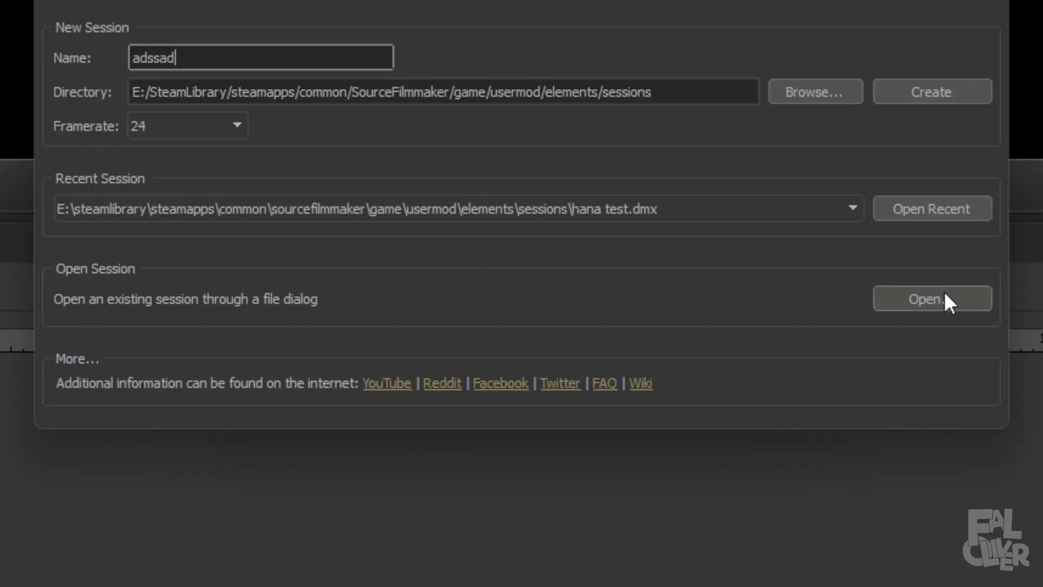
Open the existing session file hana test.dmx
{"action": "left_click", "coordinate": [815, 387]}
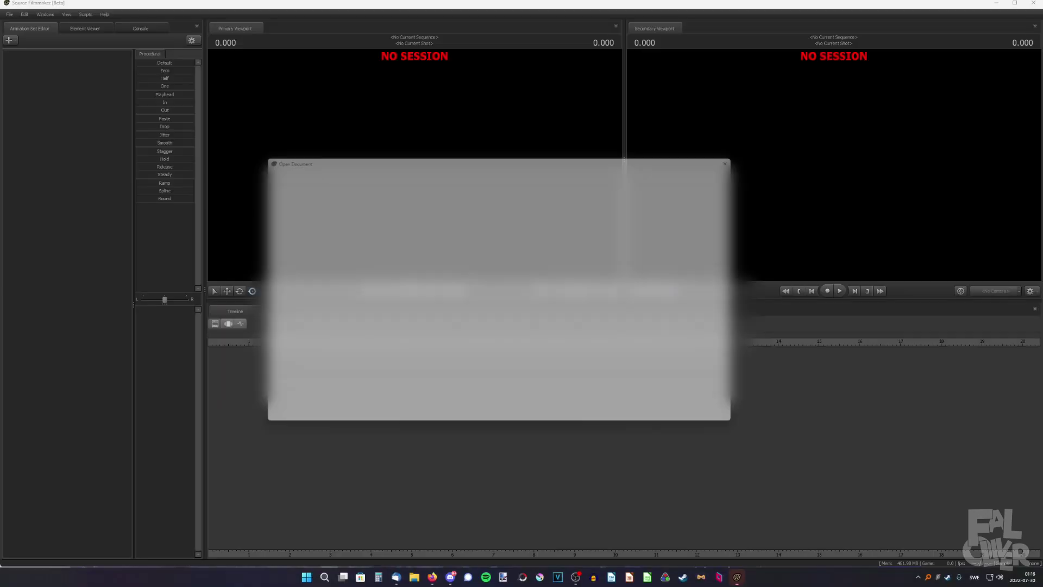
{"action": "left_click_drag", "start_coordinate": [399, 403], "coordinate": [508, 395]}
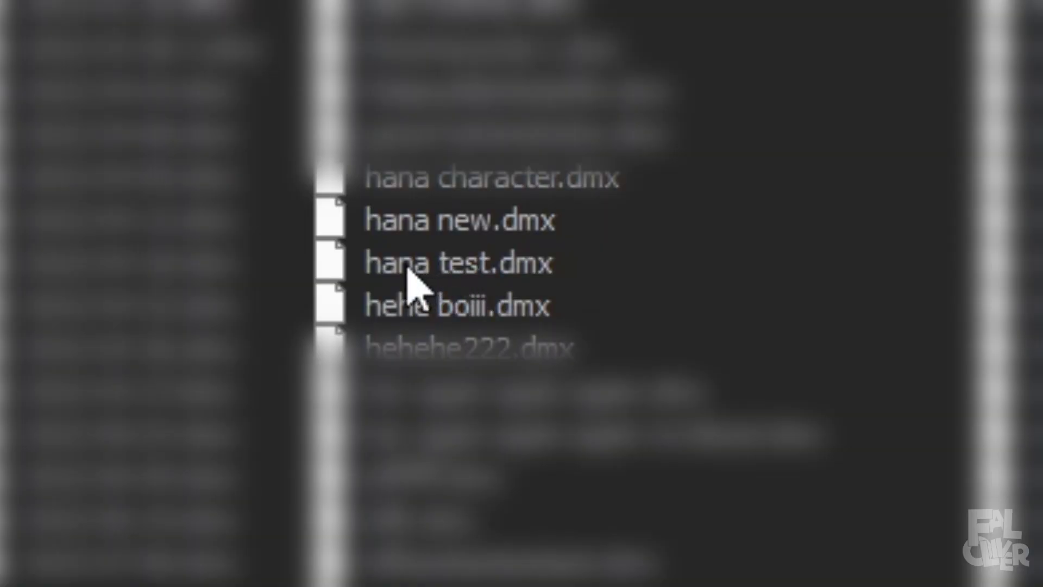
{"action": "double_click", "coordinate": [476, 260]}
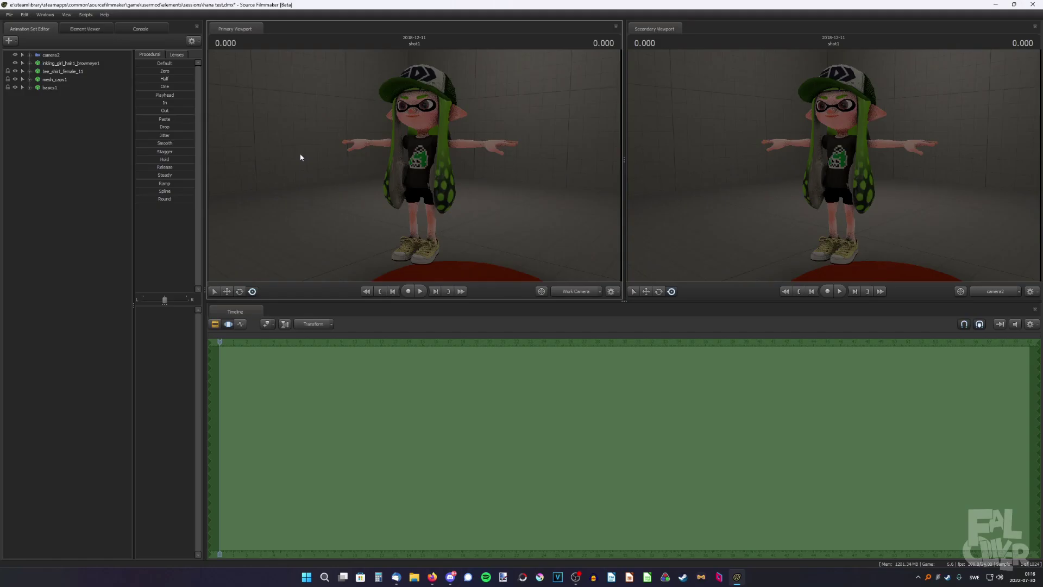
Save a copy of the session under the date-based file name 2022-07-30
{"action": "mouse_move", "coordinate": [289, 156]}
{"action": "left_mouse_down"}
{"action": "mouse_move", "coordinate": [234, 161]}
{"action": "mouse_move", "coordinate": [256, 187]}
{"action": "mouse_move", "coordinate": [278, 155]}
{"action": "left_mouse_up"}
{"action": "left_click", "coordinate": [11, 14]}
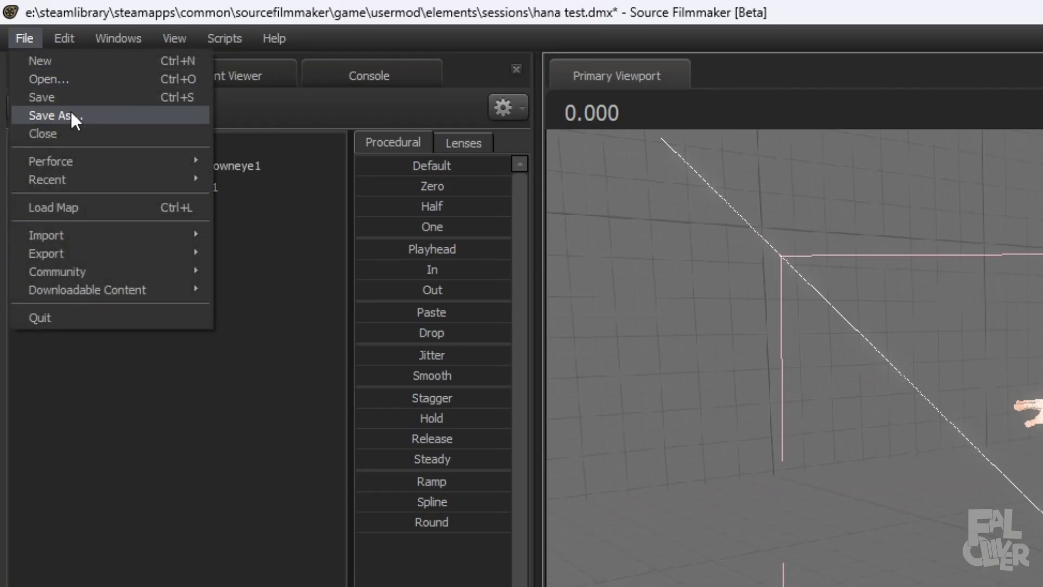
{"action": "left_click", "coordinate": [26, 42]}
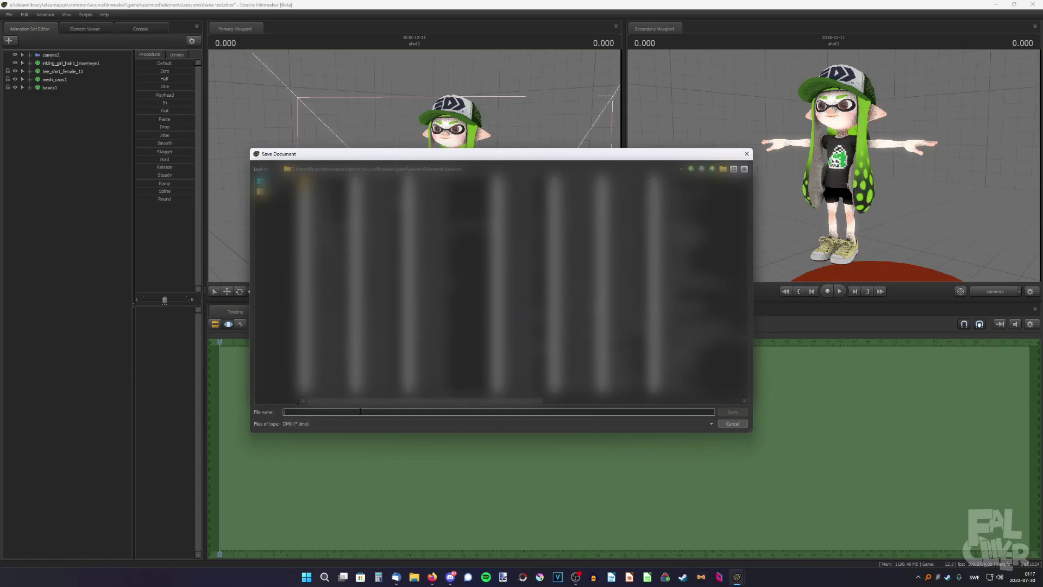
{"action": "type", "text": "2022-"}
{"action": "type", "text": "07-"}
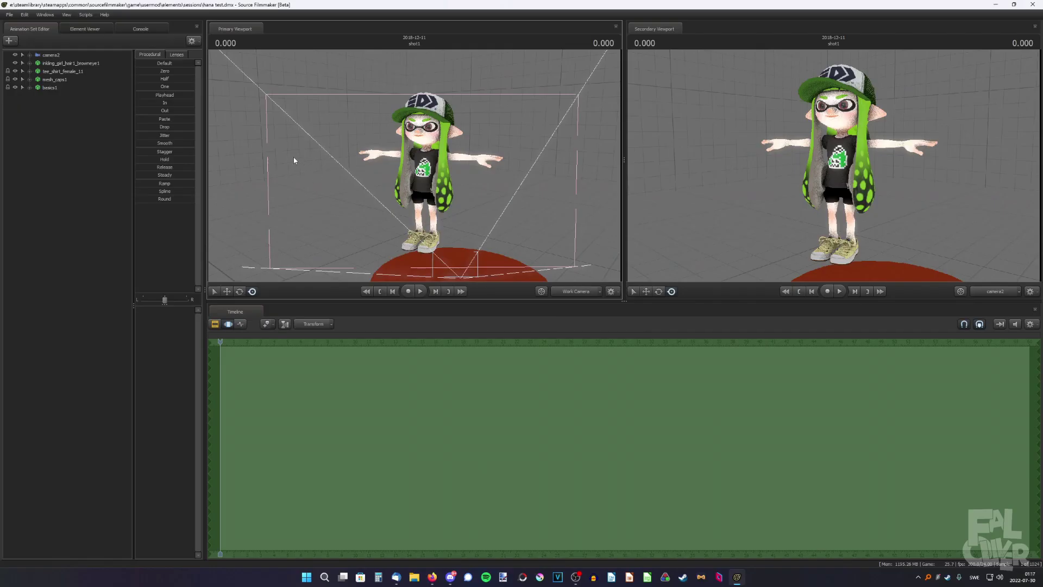
Open the session file 2022-07-30.dmx
{"action": "left_click", "coordinate": [11, 16]}
{"action": "left_click", "coordinate": [86, 3]}
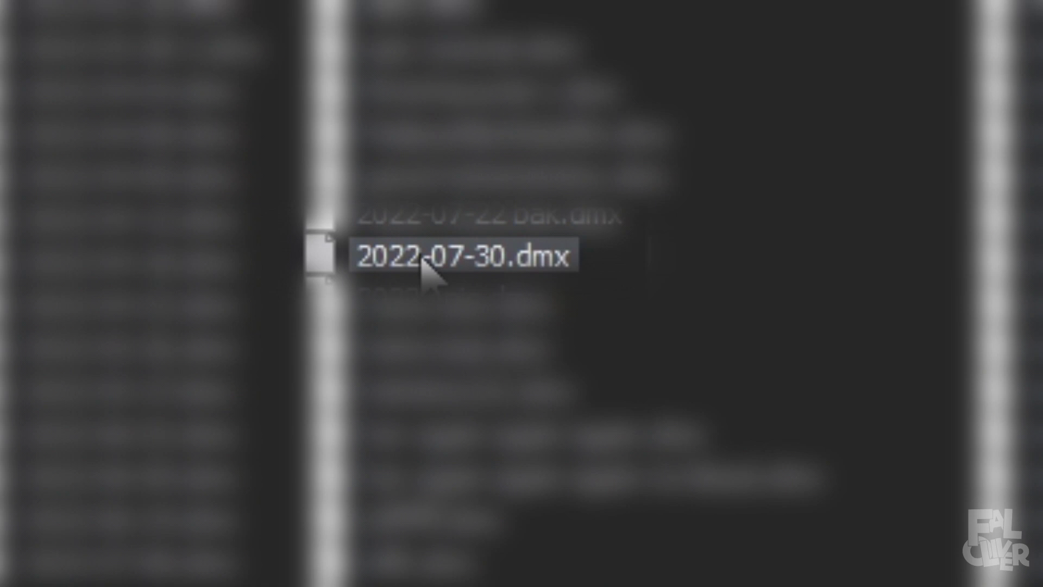
{"action": "double_click", "coordinate": [423, 262]}
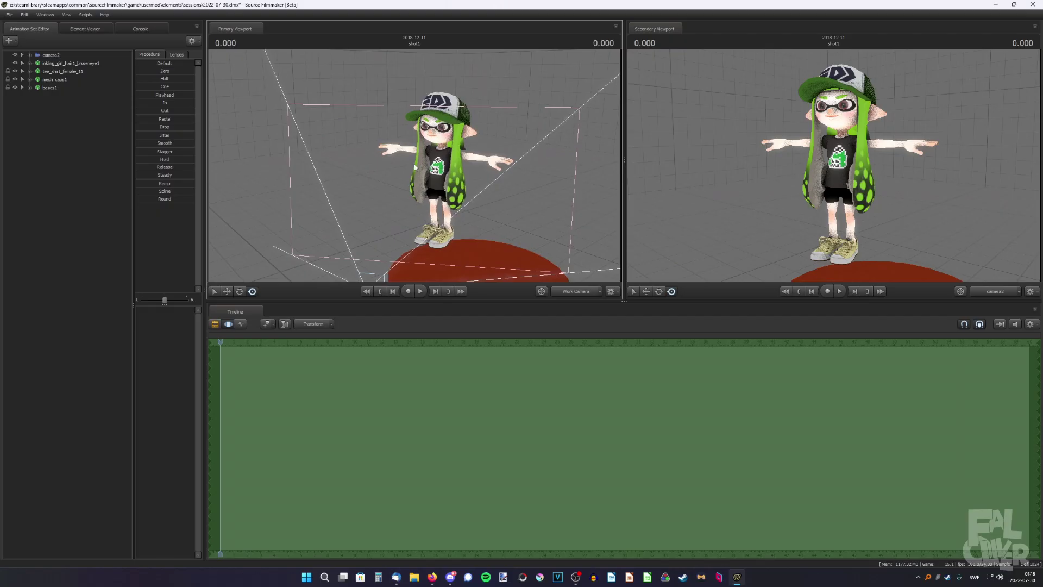
Open the session 2022-07-22.dmx, which holds the purple-haired character
{"action": "left_click_drag", "start_coordinate": [414, 168], "coordinate": [361, 145], "text": "alt"}
{"action": "right_click_drag", "start_coordinate": [413, 152], "coordinate": [415, 168]}
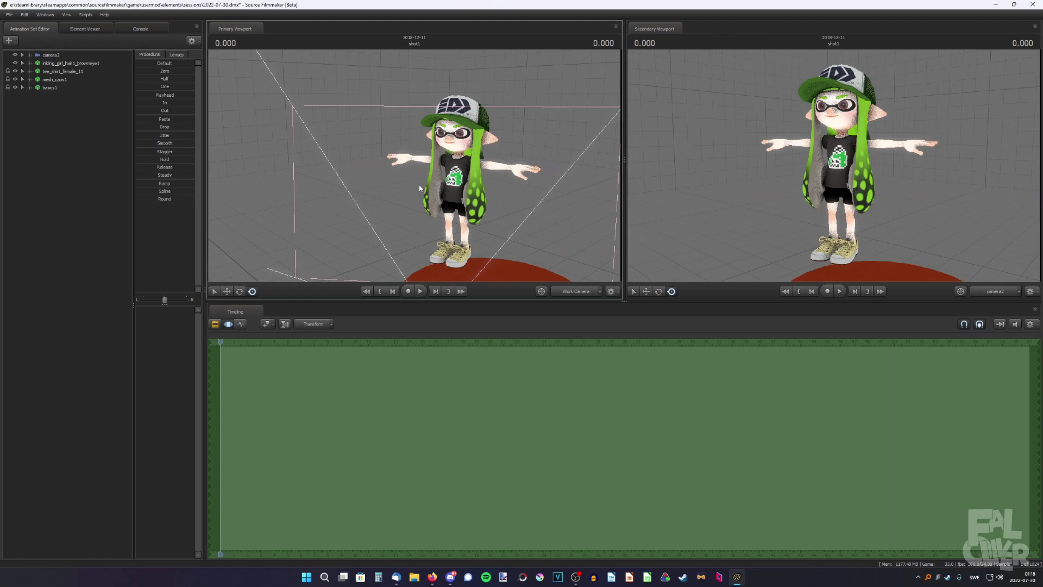
{"action": "left_click_drag", "start_coordinate": [419, 185], "coordinate": [442, 194]}
{"action": "right_click_drag", "start_coordinate": [416, 191], "coordinate": [413, 163]}
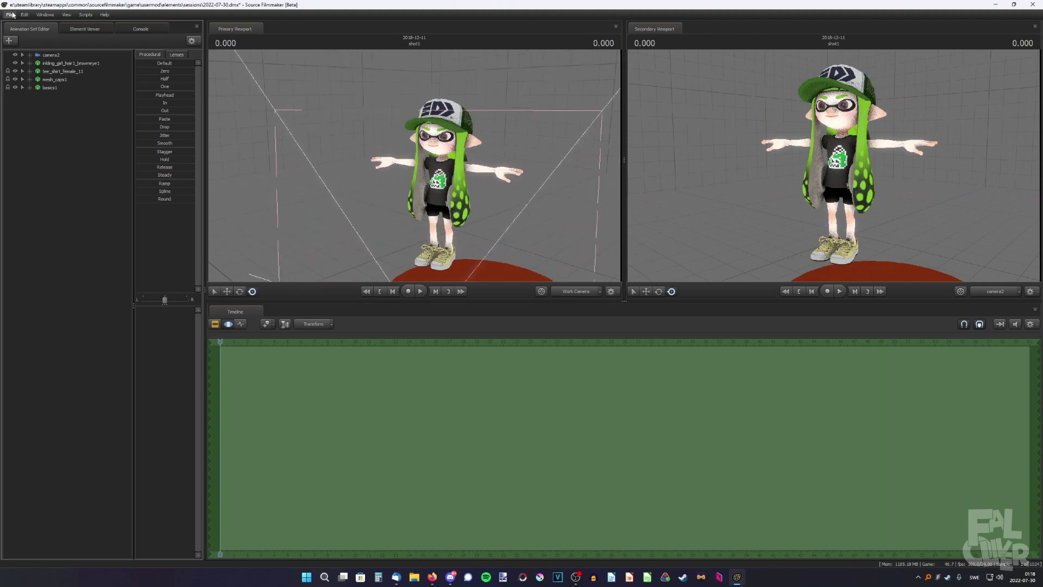
{"action": "left_click", "coordinate": [9, 15]}
{"action": "left_click", "coordinate": [17, 30]}
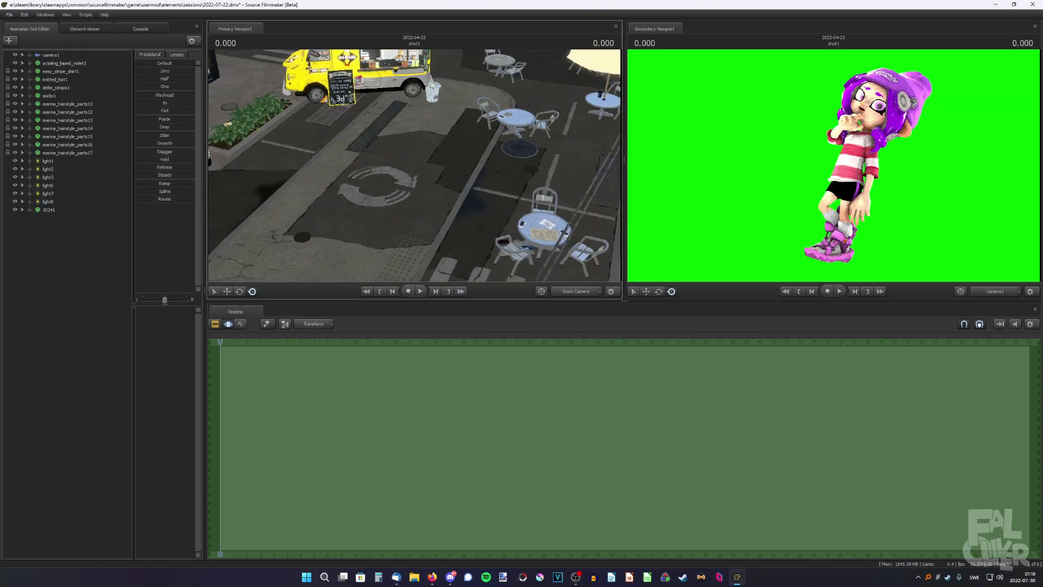
Examine the purple-haired character, the green backdrop and the surrounding map through the work camera
{"action": "right_click_drag", "start_coordinate": [414, 166], "coordinate": [418, 167]}
{"action": "key", "text": "w"}
{"action": "left_click_drag", "start_coordinate": [414, 166], "coordinate": [387, 162]}
{"action": "key", "text": "s"}
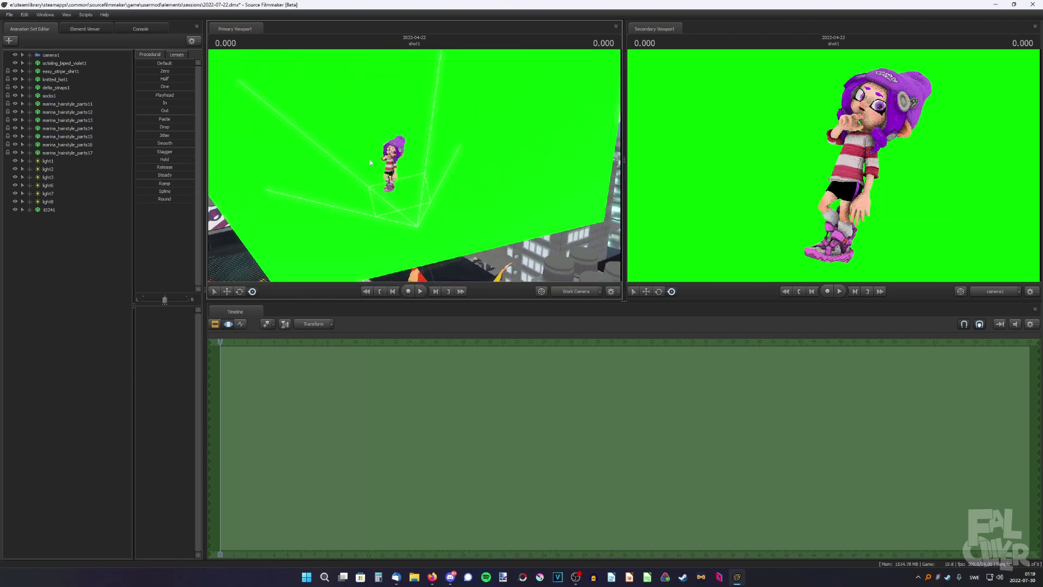
{"action": "right_click_drag", "start_coordinate": [370, 162], "coordinate": [374, 163]}
{"action": "left_click_drag", "start_coordinate": [373, 163], "coordinate": [365, 160]}
{"action": "key", "text": "s"}
{"action": "left_click_drag", "start_coordinate": [307, 111], "coordinate": [415, 169]}
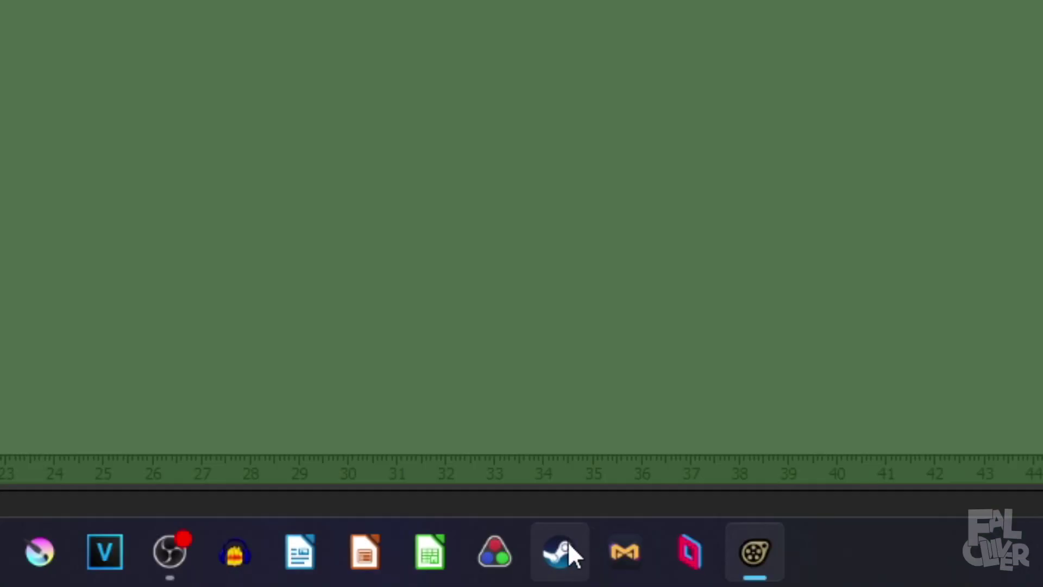
Switch to Steam, search the Source Filmmaker Workshop for "session importer" and open the matching item
{"action": "left_click", "coordinate": [683, 577]}
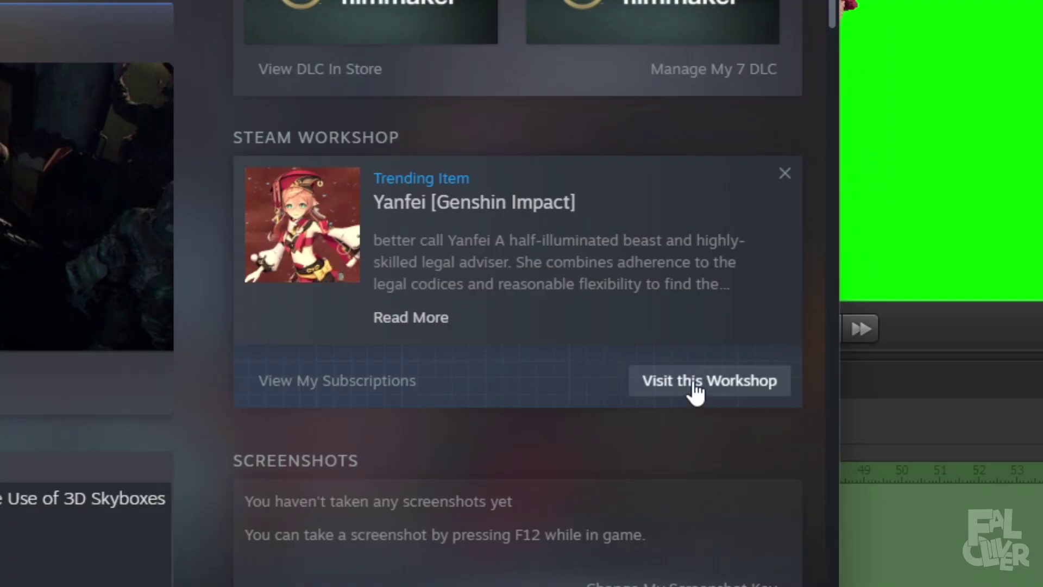
{"action": "left_click", "coordinate": [694, 390]}
{"action": "left_click", "coordinate": [553, 232]}
{"action": "type", "text": "session importer"}
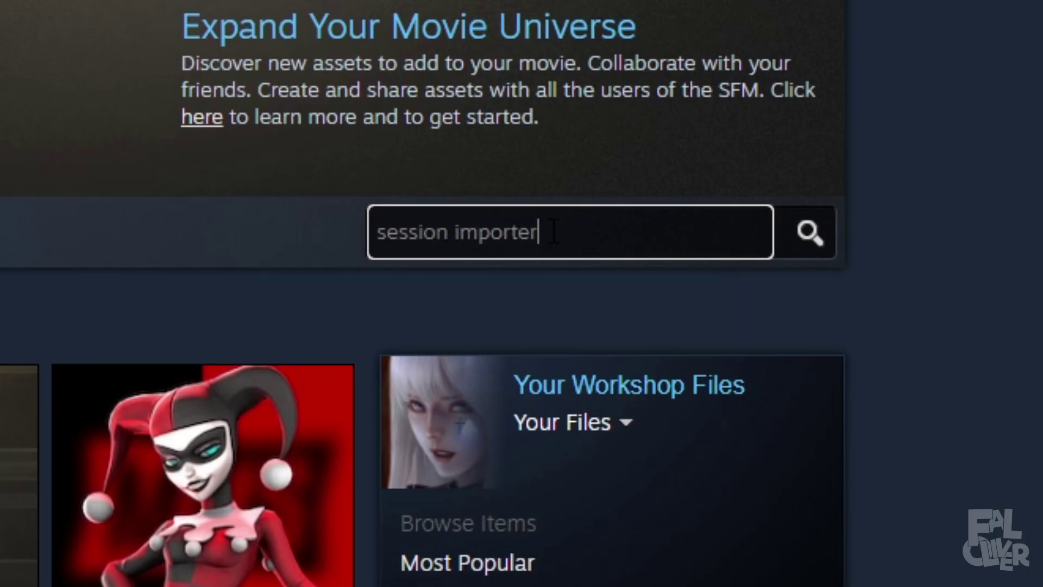
{"action": "key", "text": "Return"}
{"action": "left_click", "coordinate": [413, 235]}
{"action": "scroll", "coordinate": [676, 389], "scroll_direction": "down", "scroll_amount": 2}
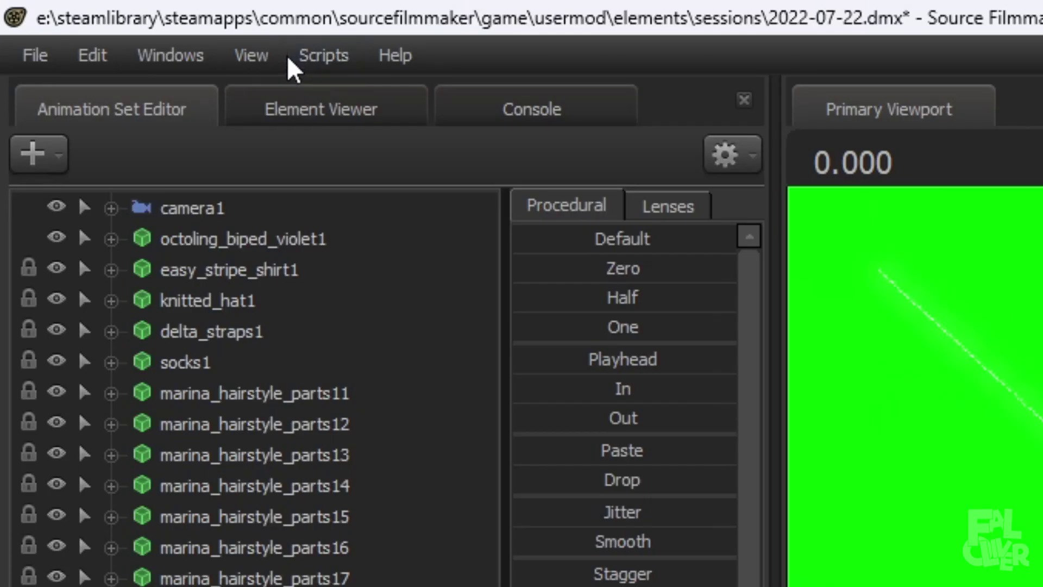
Import shot1 from hana test.dmx into the open session with the import session script
{"action": "left_click", "coordinate": [322, 64]}
{"action": "mouse_move", "coordinate": [340, 116]}
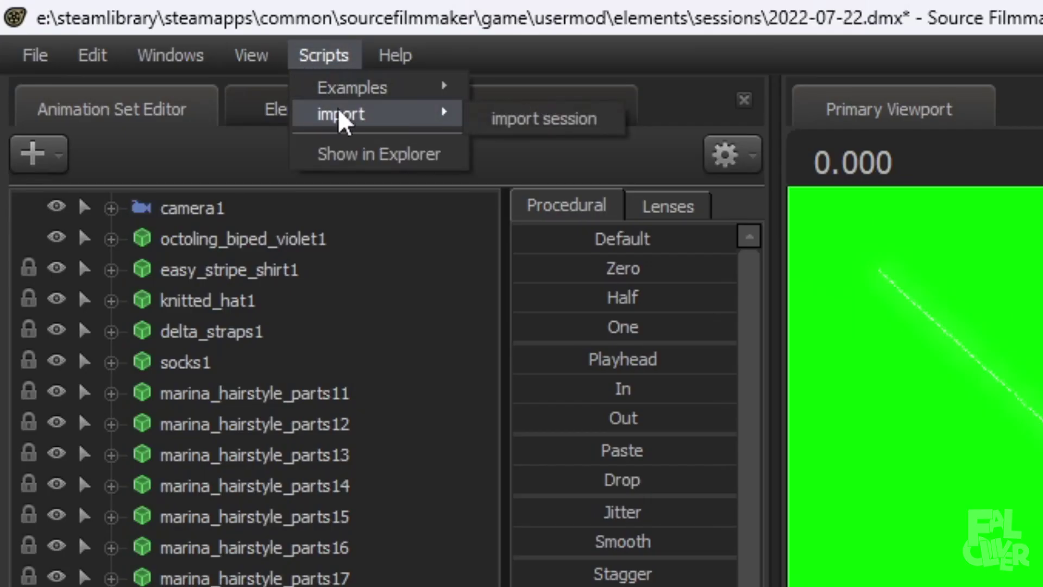
{"action": "left_click", "coordinate": [525, 126]}
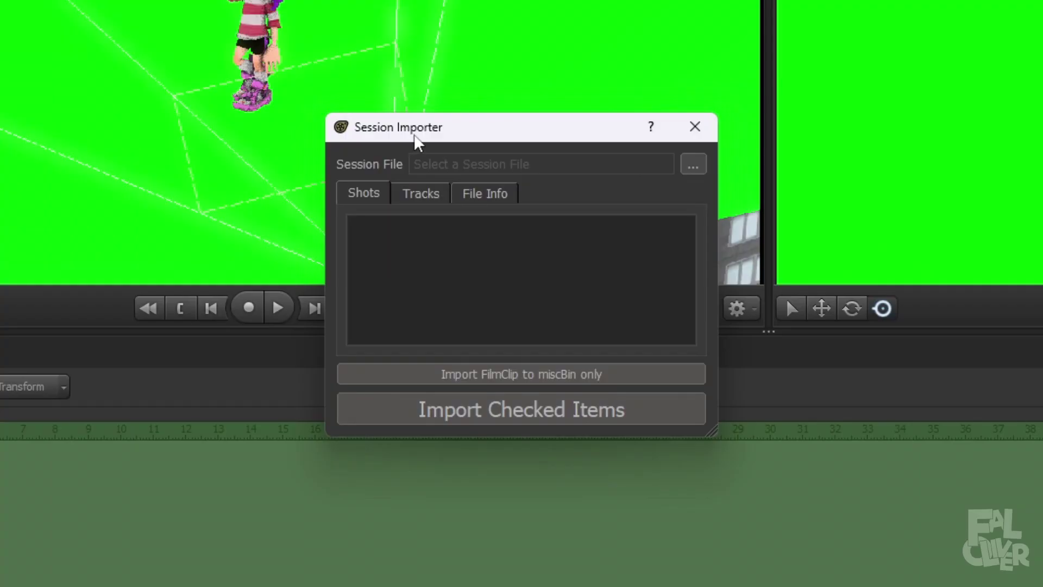
{"action": "left_click", "coordinate": [693, 165]}
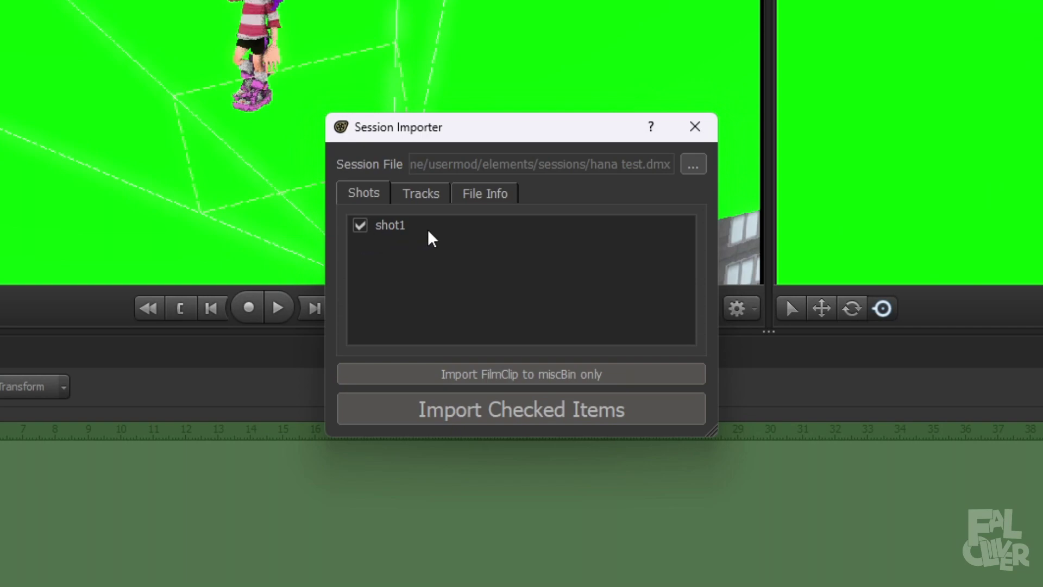
{"action": "left_click", "coordinate": [540, 409]}
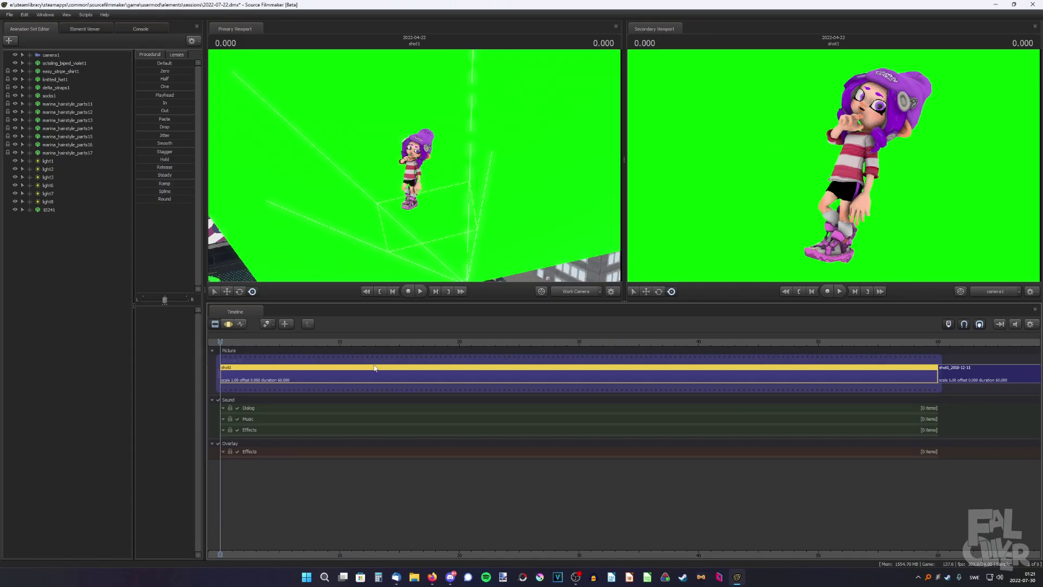
Inspect the animation sets of the imported shot shot1_2018-12-11, and return to the original shot1 clip
{"action": "scroll", "coordinate": [375, 368], "scroll_direction": "down", "scroll_amount": 5}
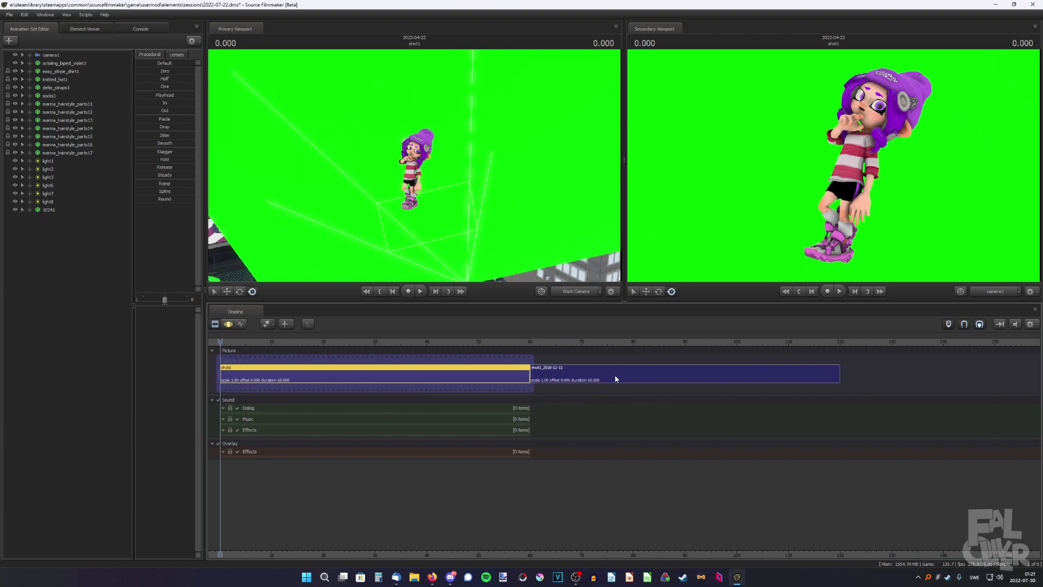
{"action": "left_click", "coordinate": [574, 377]}
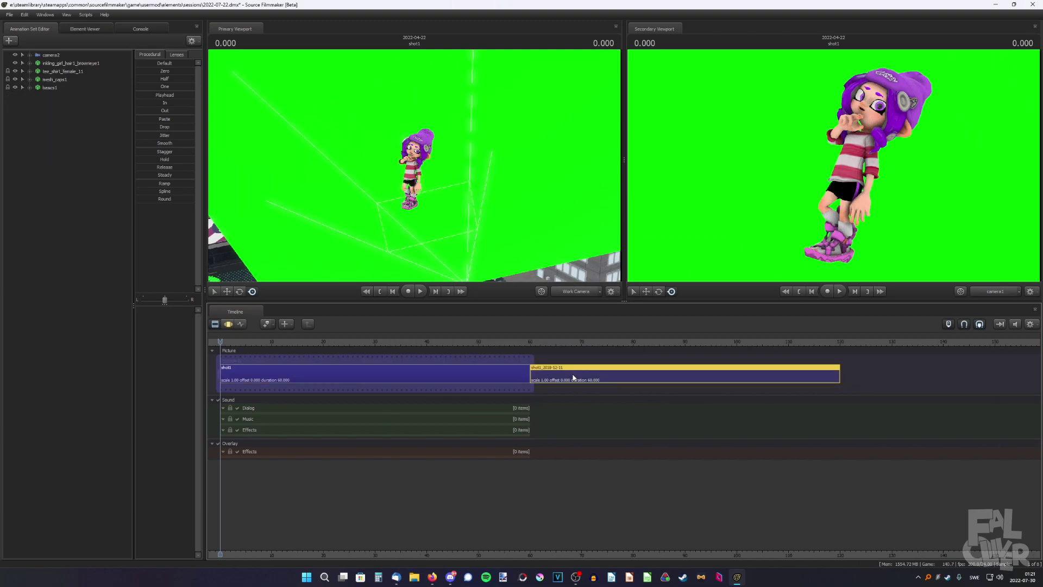
{"action": "left_click", "coordinate": [63, 87]}
{"action": "left_click", "coordinate": [60, 64]}
{"action": "left_click", "coordinate": [72, 121]}
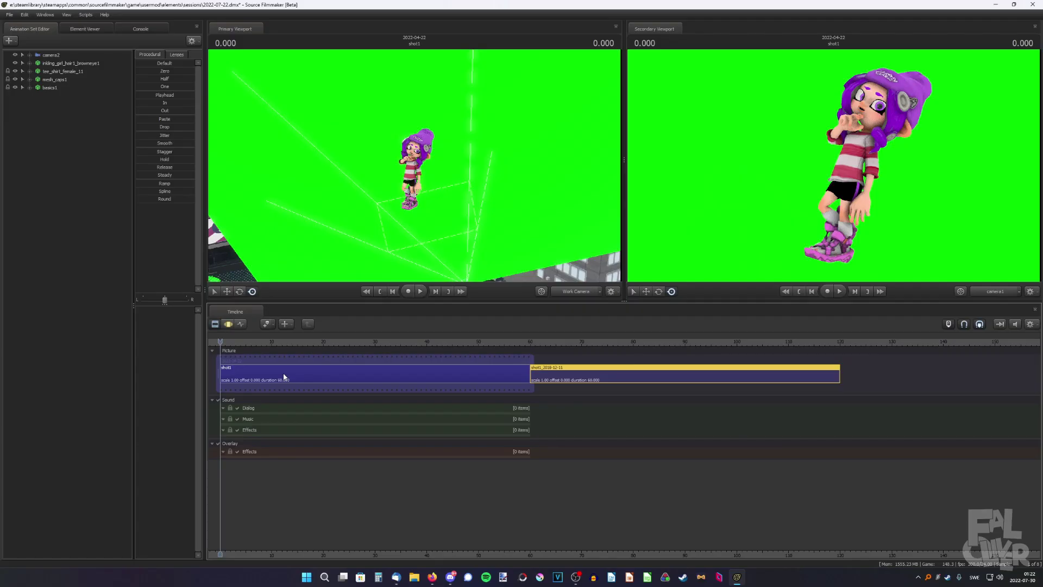
{"action": "scroll", "coordinate": [281, 373], "scroll_direction": "up", "scroll_amount": 1}
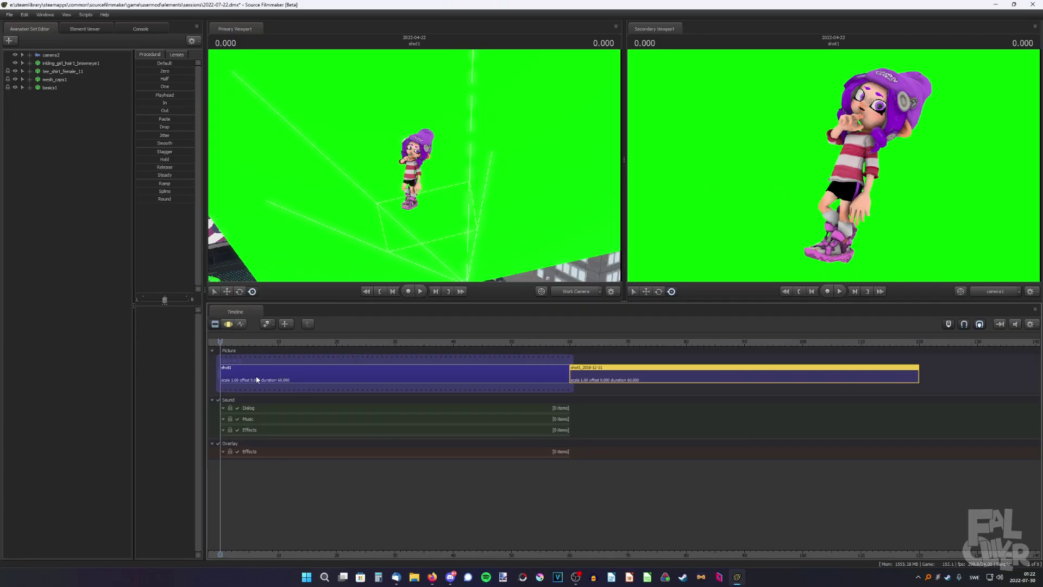
{"action": "left_click", "coordinate": [257, 380]}
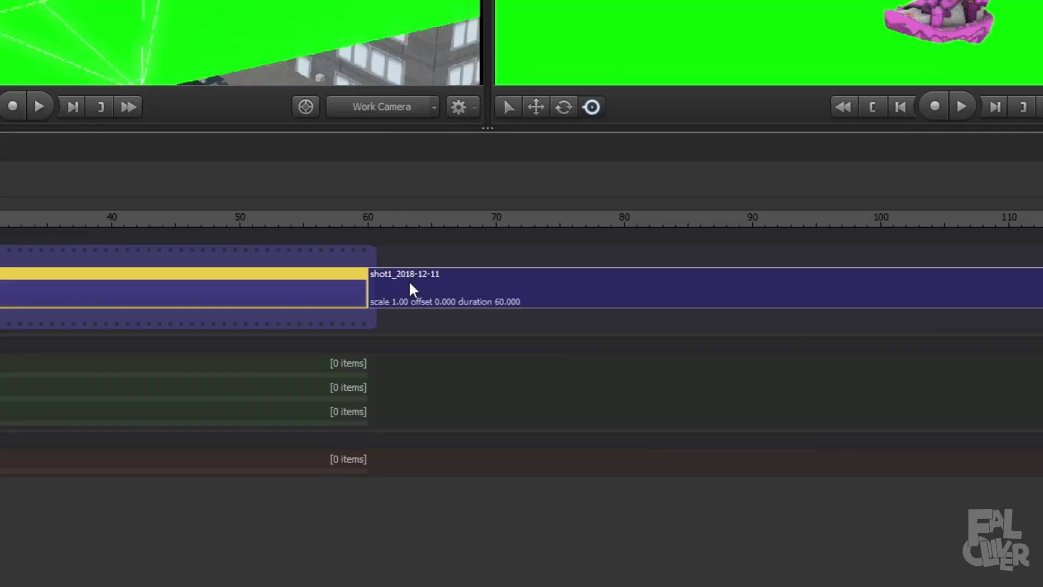
Copy inkling_girl_hair1_browneye1, tee_shirt_female_11, mesh_caps1 and basics1 from shot1_2018-12-11, accepting the lock warning, and paste them into shot1
{"action": "left_click", "coordinate": [588, 375]}
{"action": "left_click", "coordinate": [49, 87]}
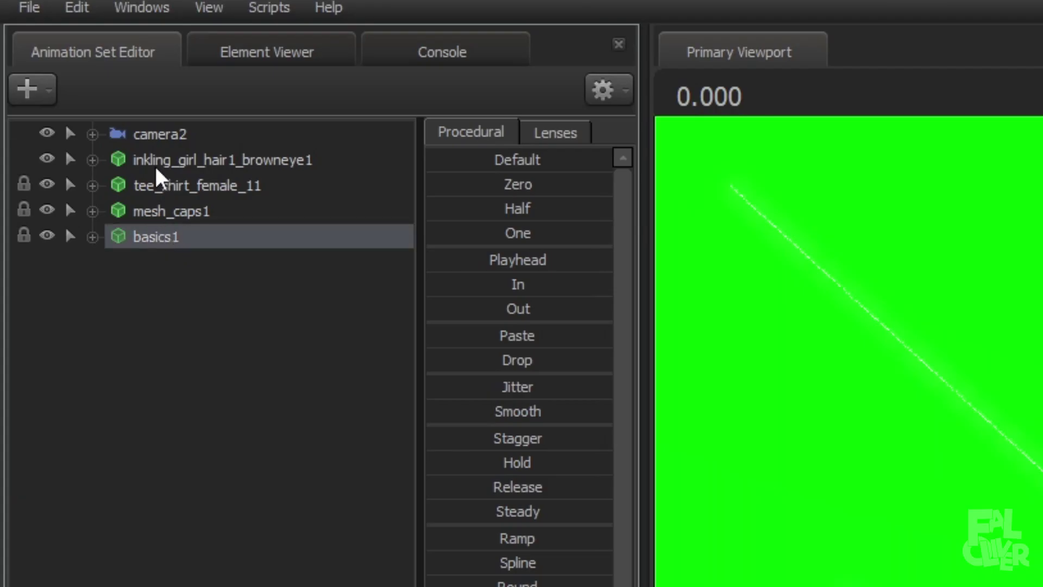
{"action": "left_click", "coordinate": [50, 64], "text": "shift"}
{"action": "right_click", "coordinate": [149, 157]}
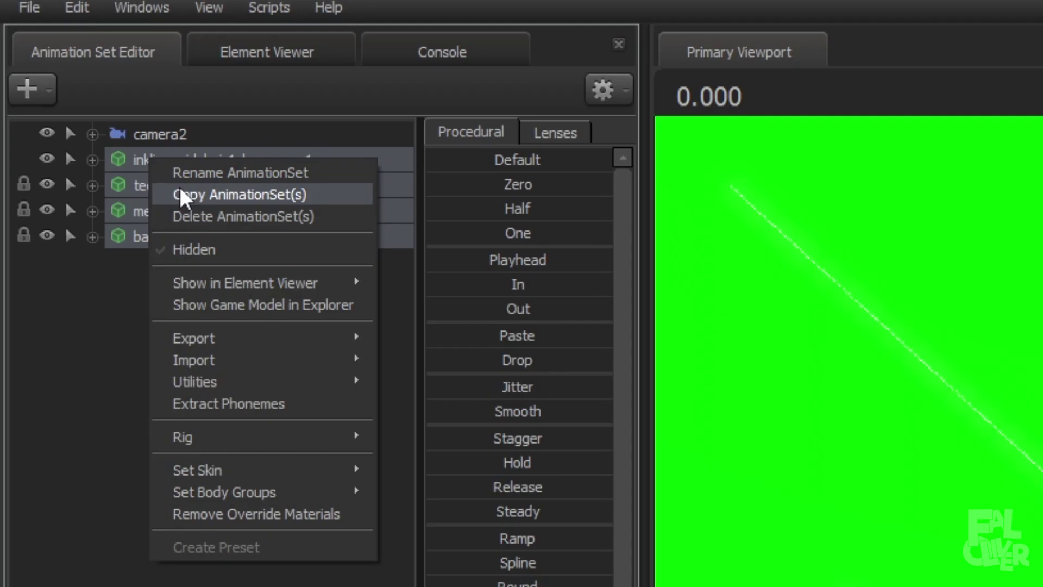
{"action": "left_click", "coordinate": [179, 189]}
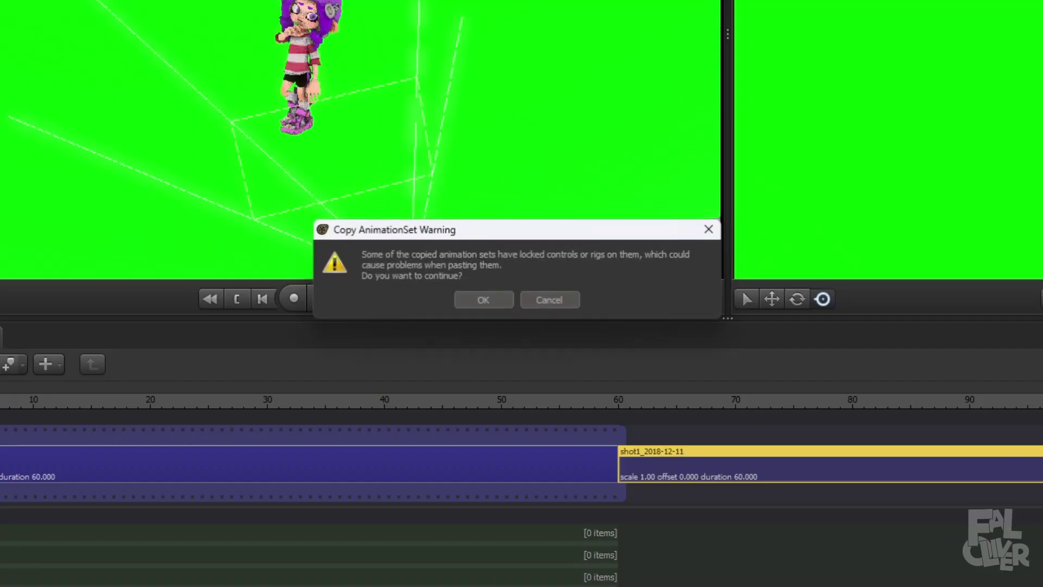
{"action": "left_click", "coordinate": [476, 300]}
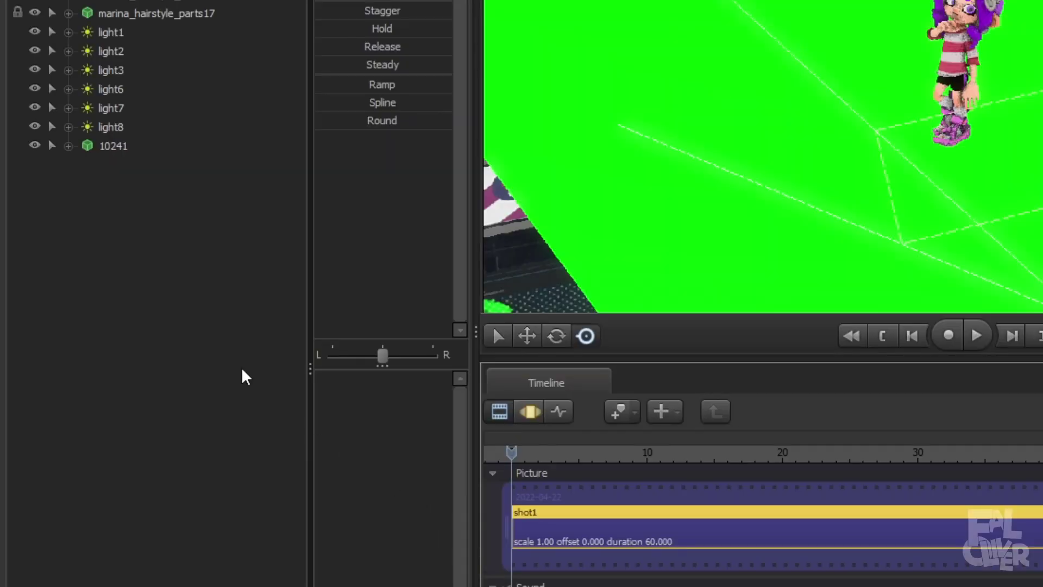
{"action": "right_click", "coordinate": [109, 191]}
{"action": "left_click", "coordinate": [142, 289]}
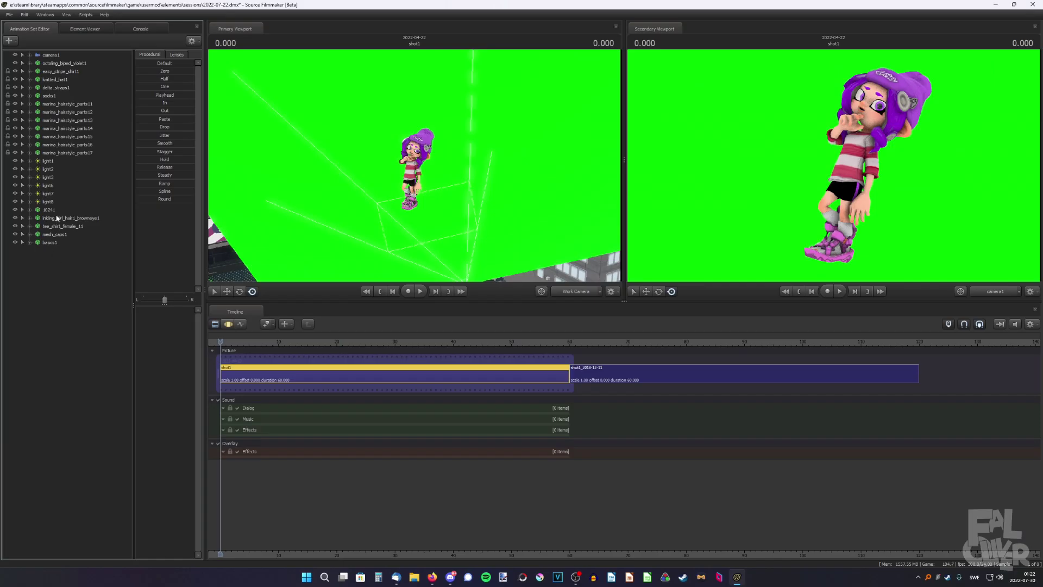
Select the four pasted animation sets and move them together in the Motion Editor to near the green-screen character
{"action": "left_click", "coordinate": [133, 165]}
{"action": "left_click", "coordinate": [126, 220], "text": "shift"}
{"action": "left_click", "coordinate": [227, 324]}
{"action": "mouse_move", "coordinate": [375, 100]}
{"action": "left_mouse_down"}
{"action": "mouse_move", "coordinate": [375, 228]}
{"action": "mouse_move", "coordinate": [372, 106]}
{"action": "left_mouse_up"}
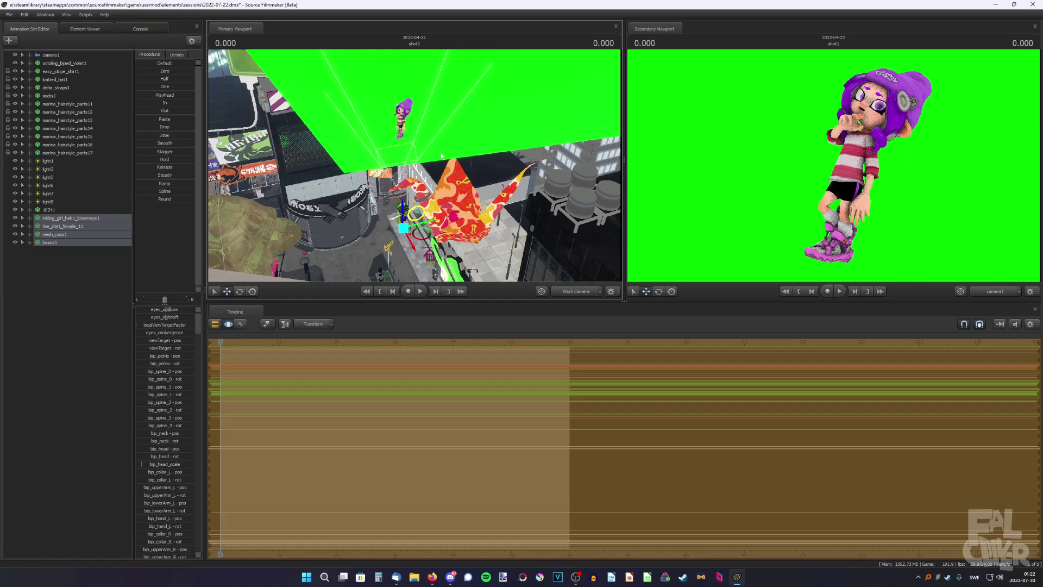
{"action": "mouse_move", "coordinate": [442, 209]}
{"action": "left_mouse_down"}
{"action": "mouse_move", "coordinate": [454, 114]}
{"action": "mouse_move", "coordinate": [443, 216]}
{"action": "left_mouse_up"}
{"action": "left_click_drag", "start_coordinate": [414, 165], "coordinate": [451, 170]}
{"action": "key", "text": "Escape"}
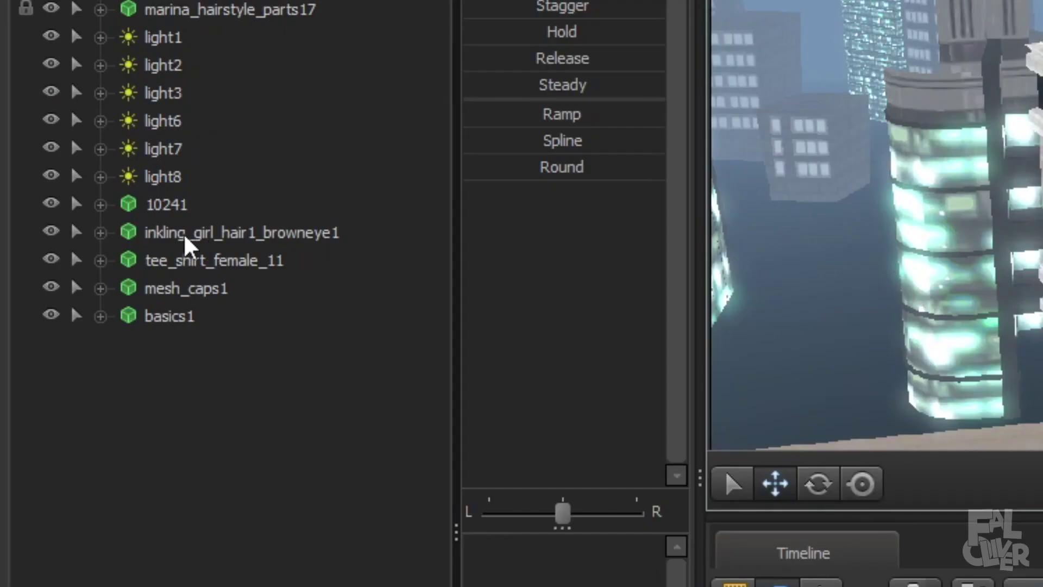
Lock the pasted clothing animation sets to inkling_girl_hair1_browneye1
{"action": "left_click_drag", "start_coordinate": [187, 233], "coordinate": [209, 344]}
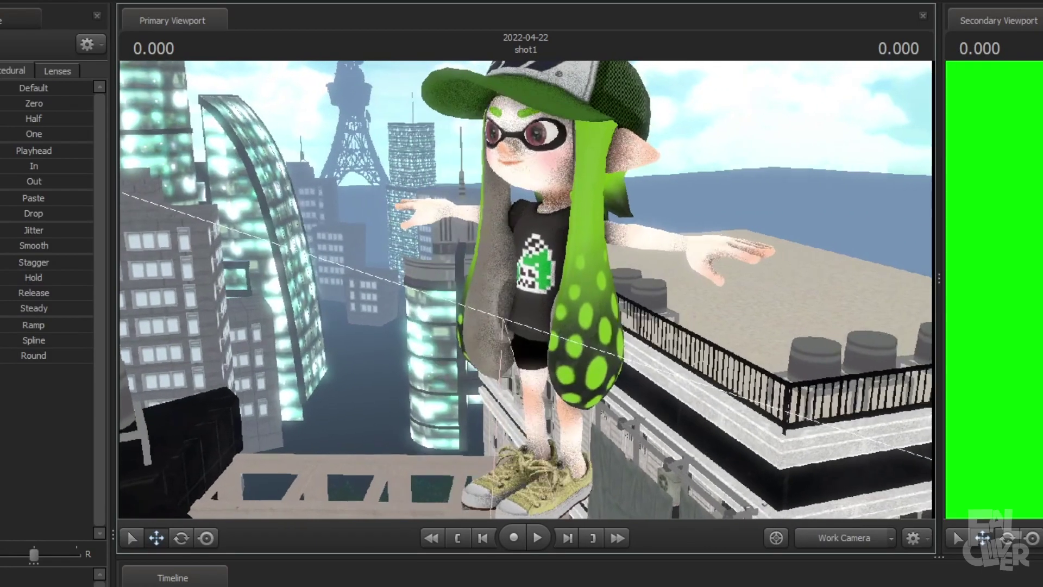
{"action": "left_click_drag", "start_coordinate": [526, 289], "coordinate": [445, 305]}
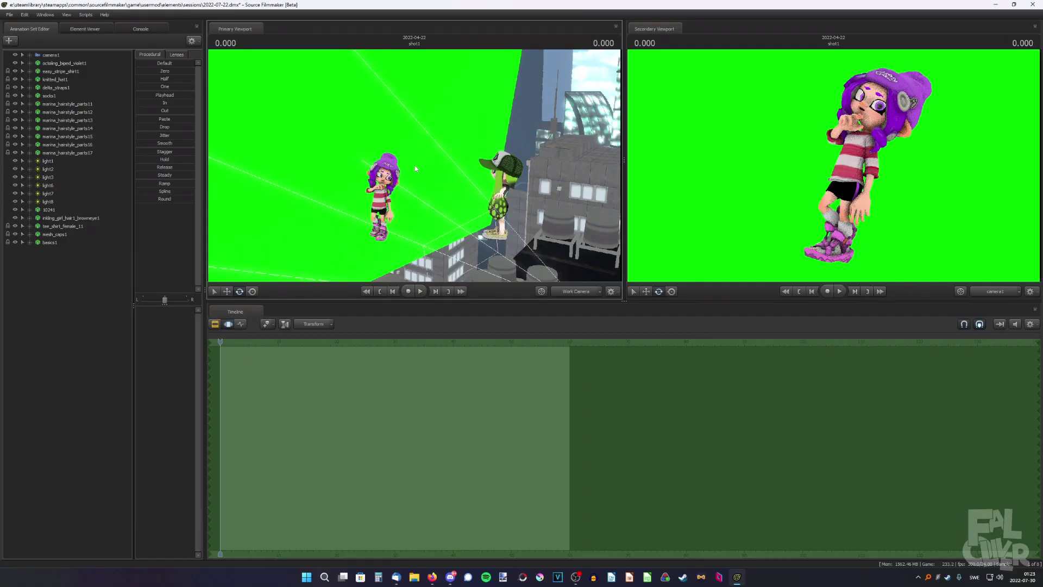